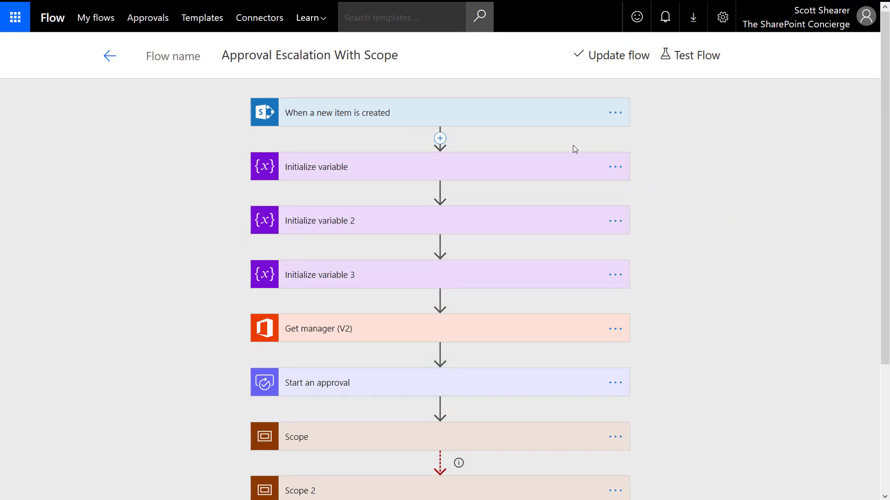
# - Review the name, type and value of each of the three Initialize variable actions, collapsing each one again
pyautogui.click(445, 168)
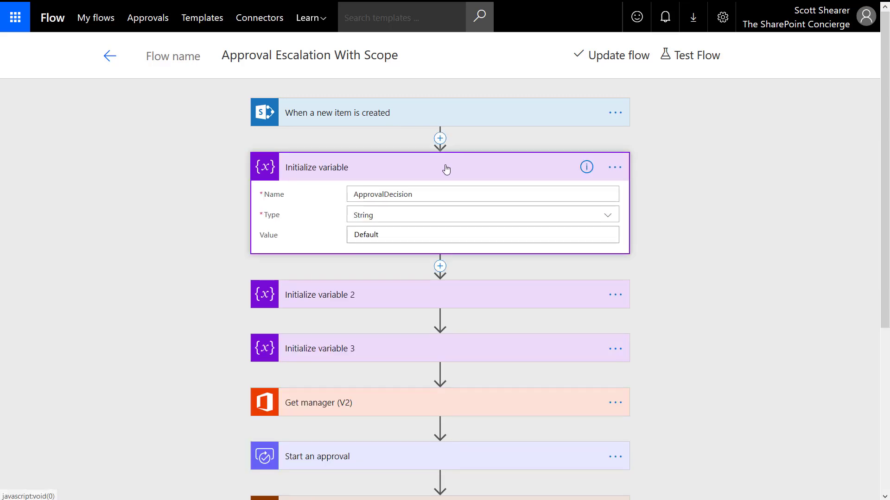
pyautogui.click(446, 167)
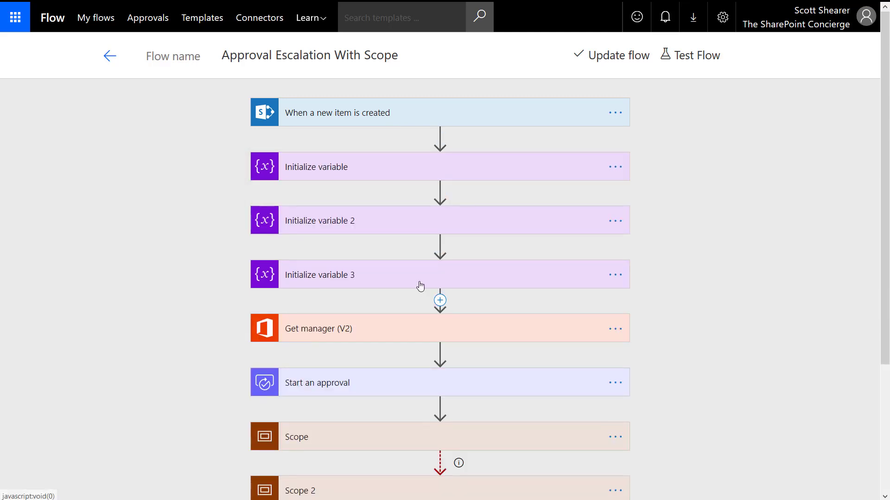
pyautogui.click(452, 226)
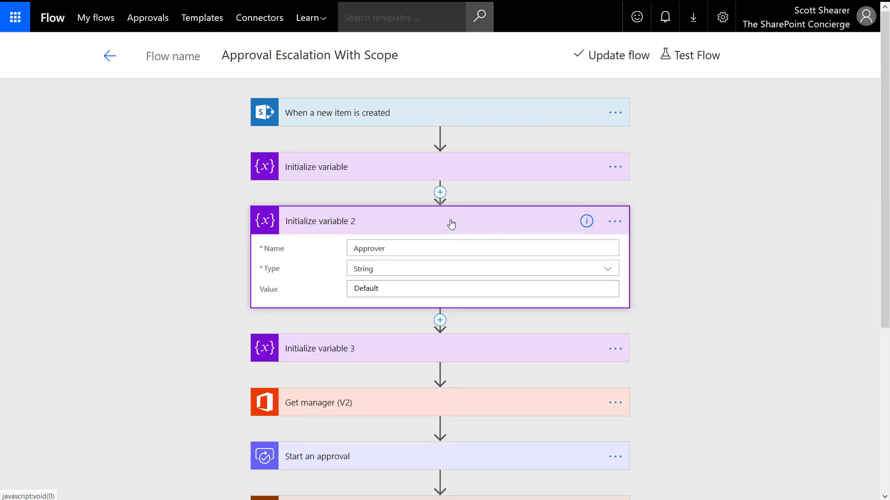
pyautogui.click(452, 225)
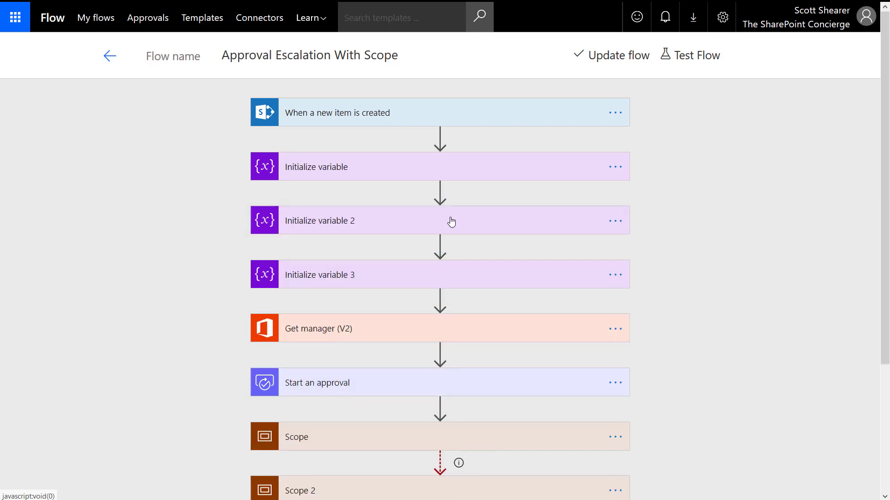
pyautogui.click(457, 280)
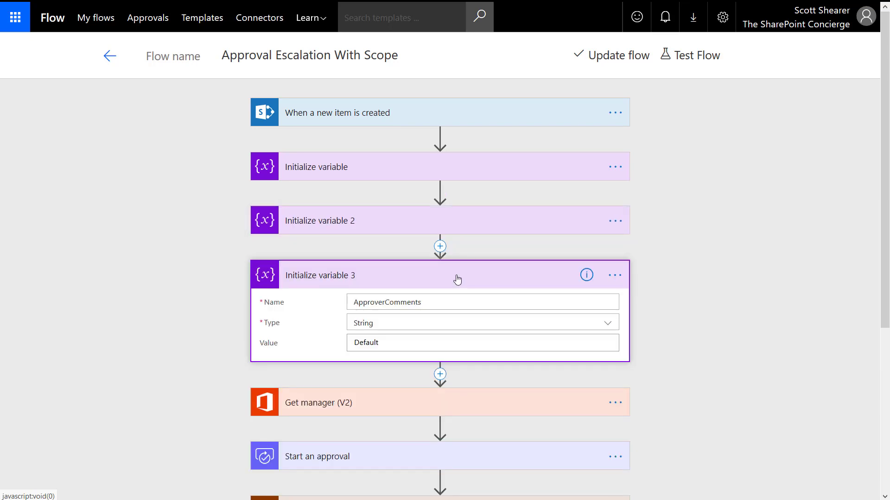
pyautogui.click(457, 279)
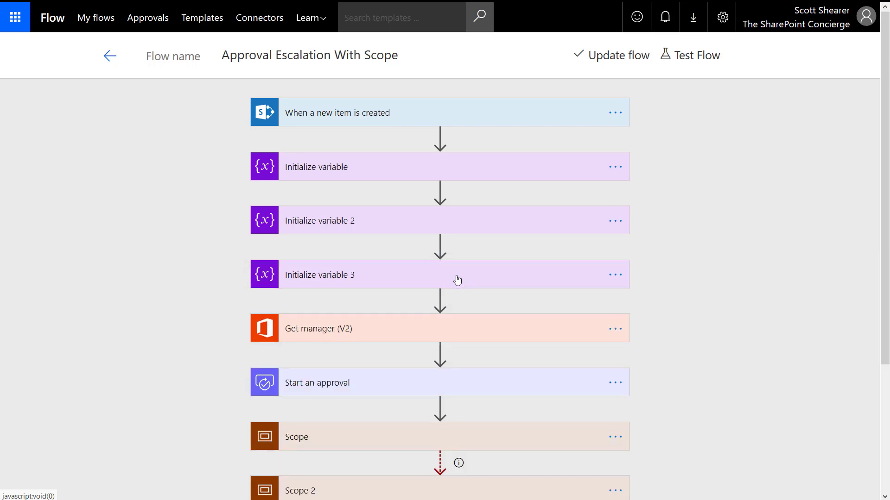
# - Expand the first Scope and examine the variable name and value in Set variable, Set variable 2 and Set variable 5
pyautogui.scroll(-3, 773, 328)
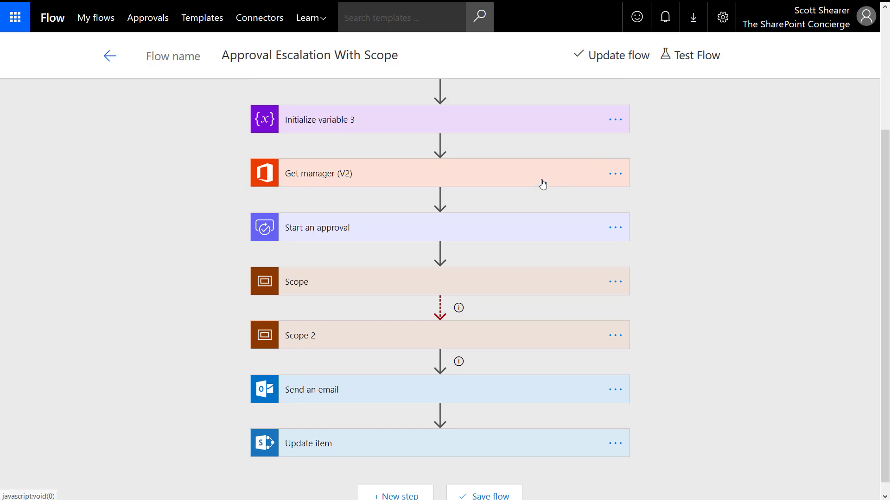
pyautogui.scroll(-1, 543, 185)
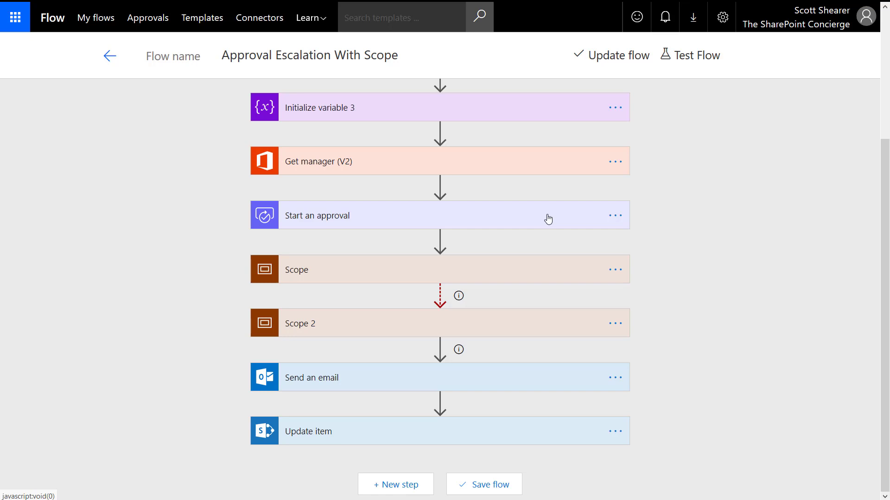
pyautogui.click(493, 276)
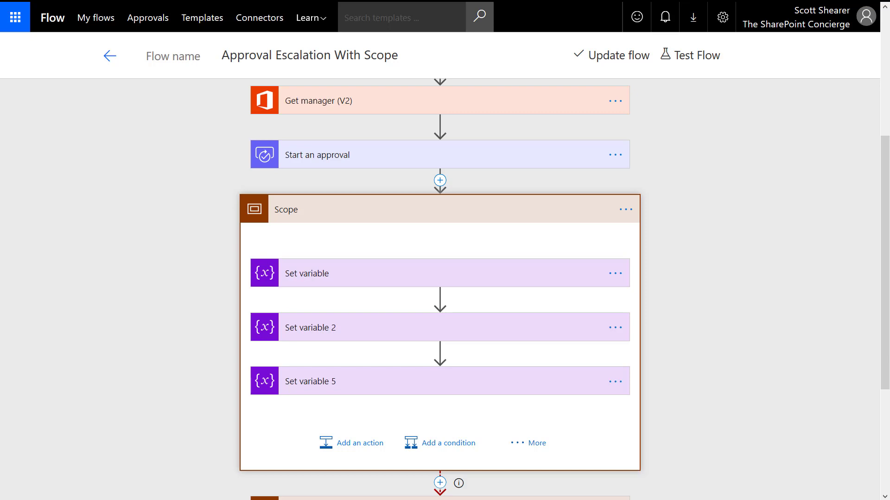
pyautogui.click(307, 273)
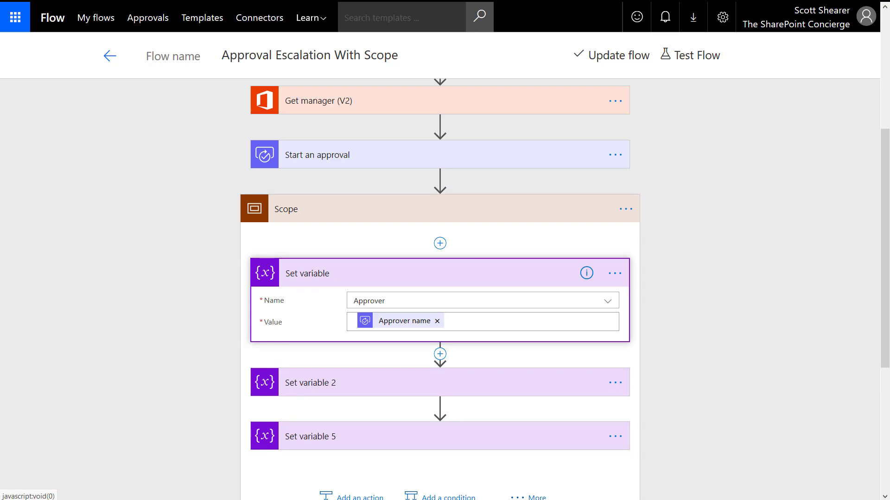
pyautogui.click(306, 274)
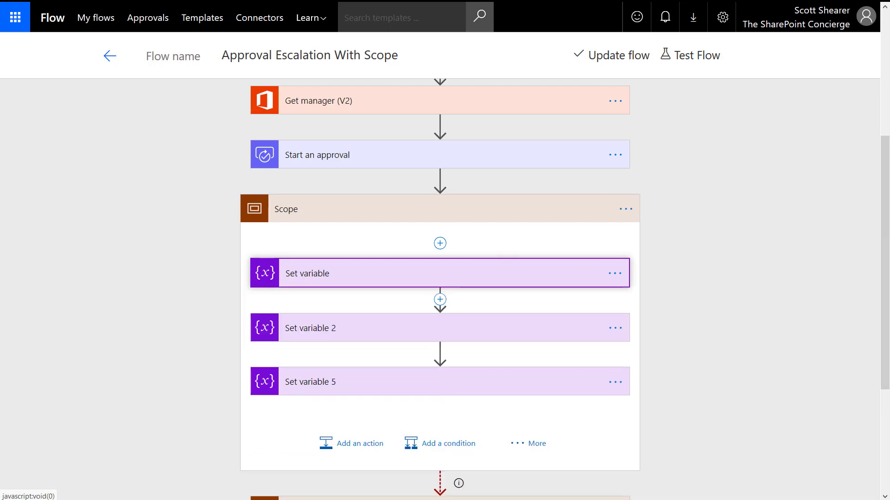
pyautogui.click(310, 327)
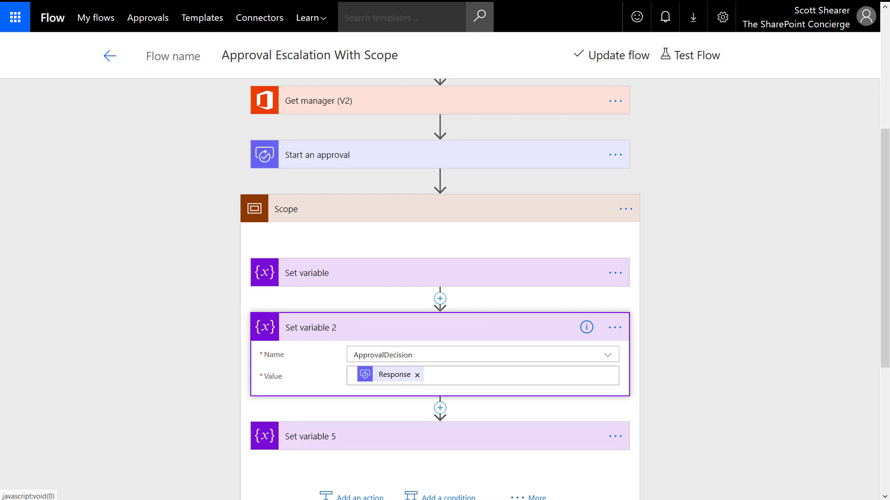
pyautogui.click(310, 327)
pyautogui.click(310, 381)
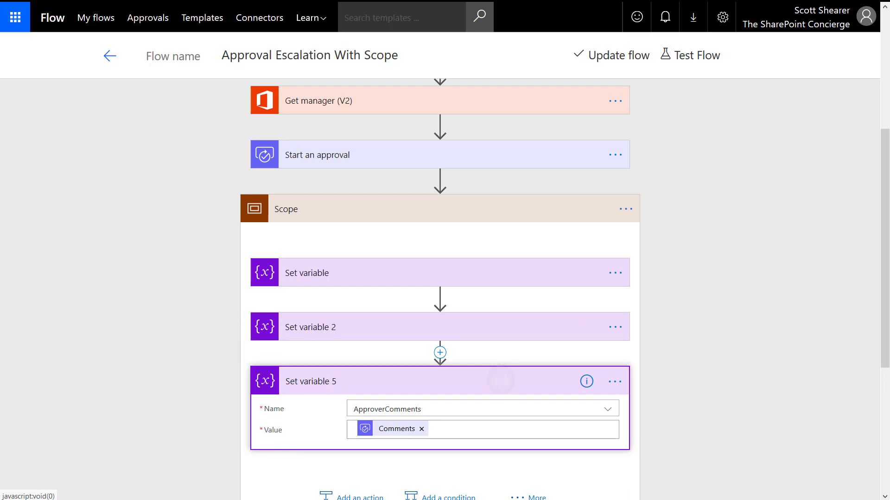
pyautogui.click(501, 381)
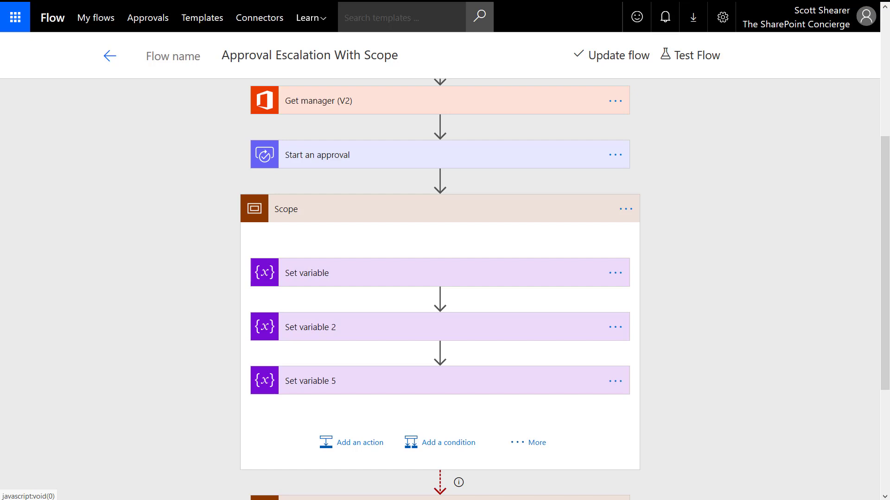
# - Check the duration format hint in the Start an approval settings and set the timeout duration to PT1M
pyautogui.click(615, 156)
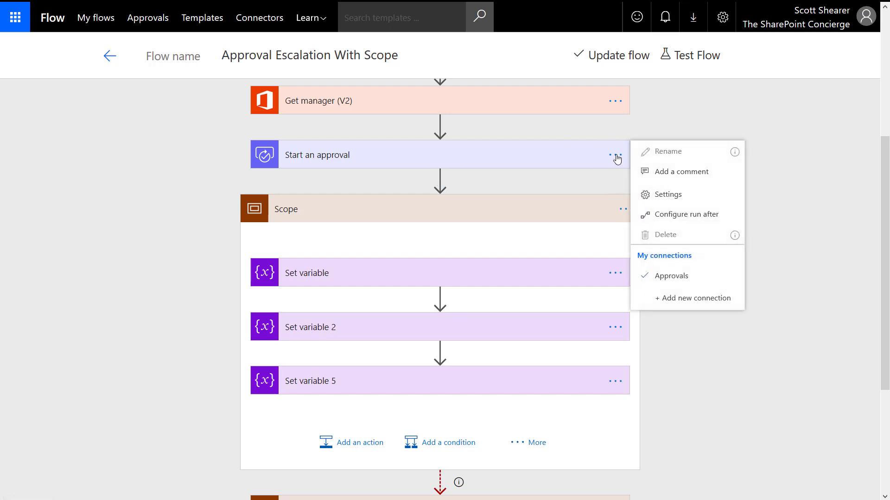
pyautogui.click(659, 197)
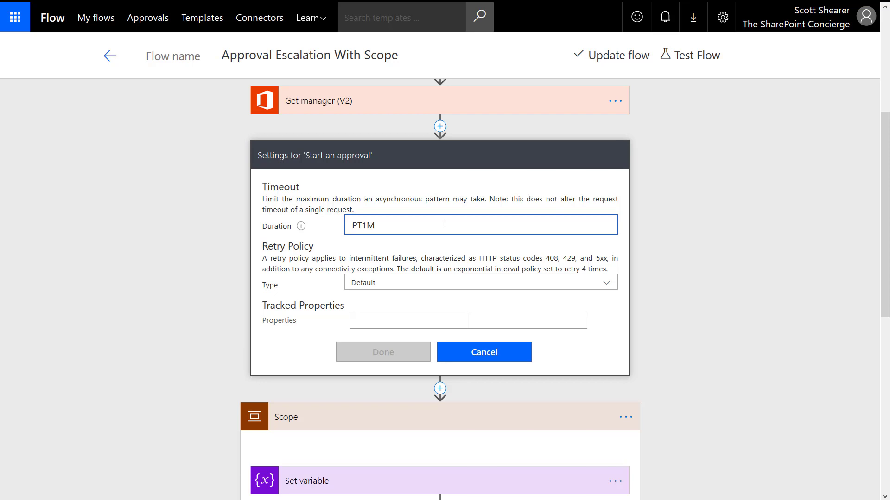
pyautogui.click(301, 230)
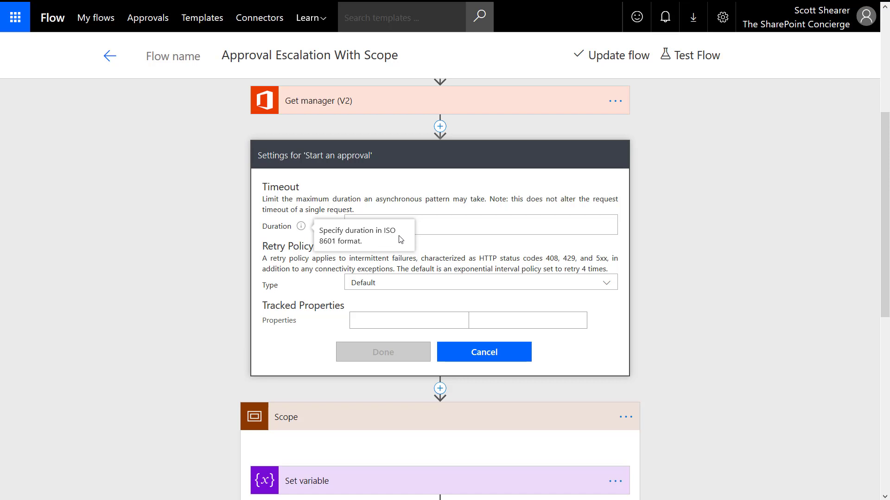
pyautogui.click(458, 224)
pyautogui.write('PT1M')
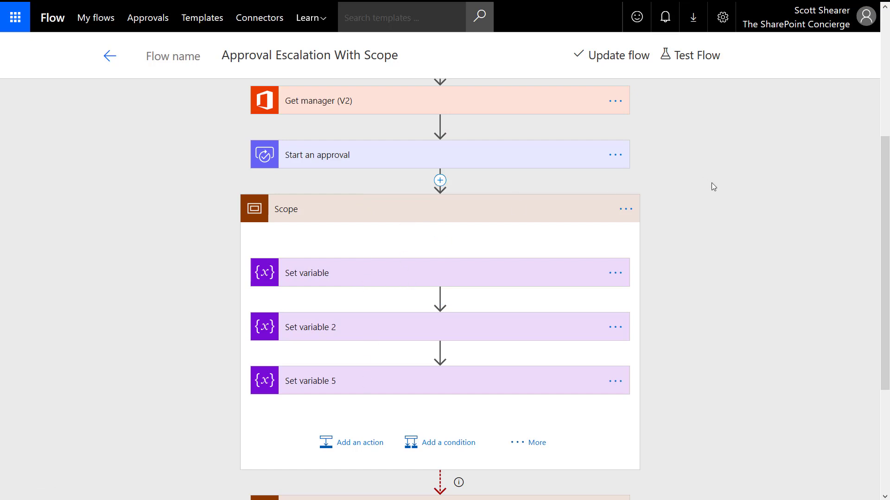
# - Check the run-after conditions of the first Scope without changing them, and collapse the scope
pyautogui.click(625, 211)
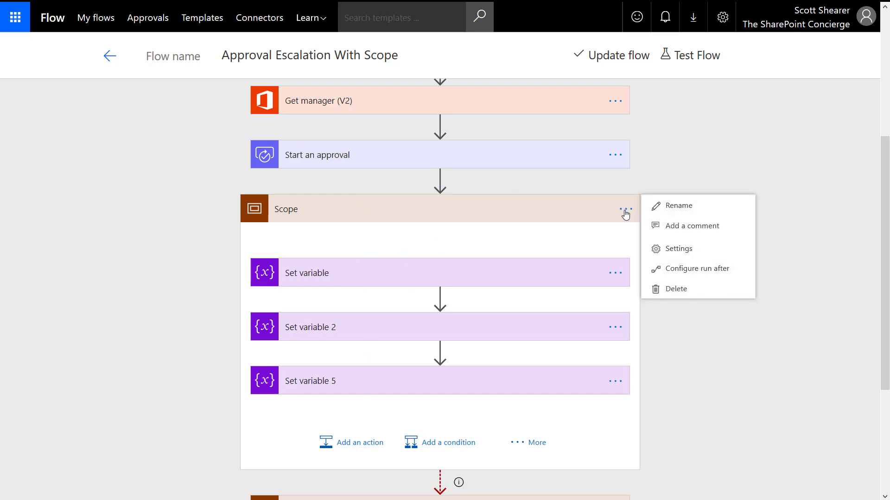
pyautogui.click(712, 274)
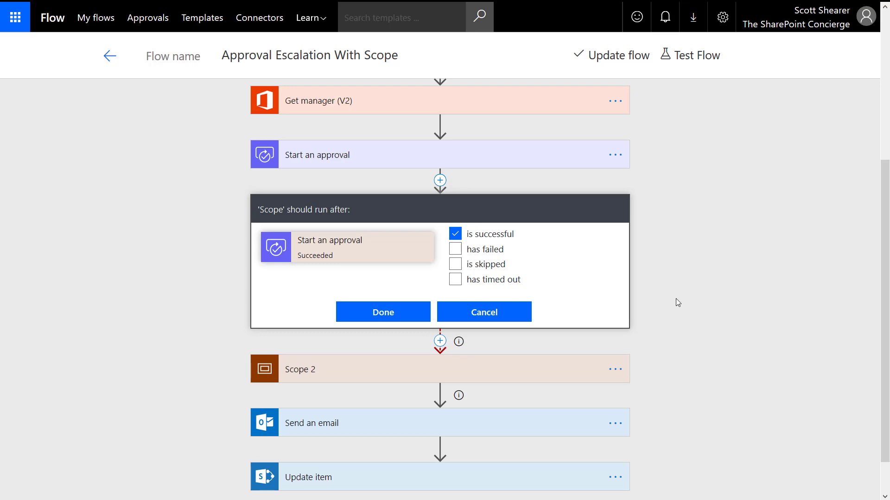
pyautogui.click(502, 312)
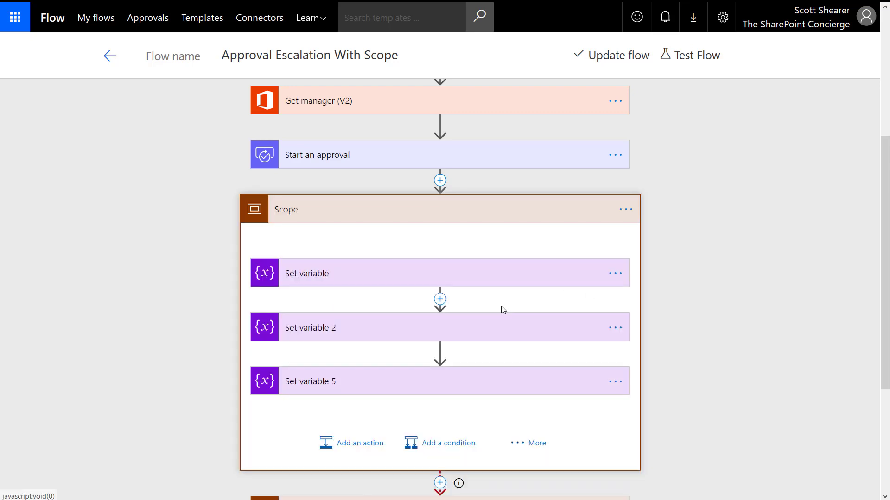
pyautogui.click(499, 213)
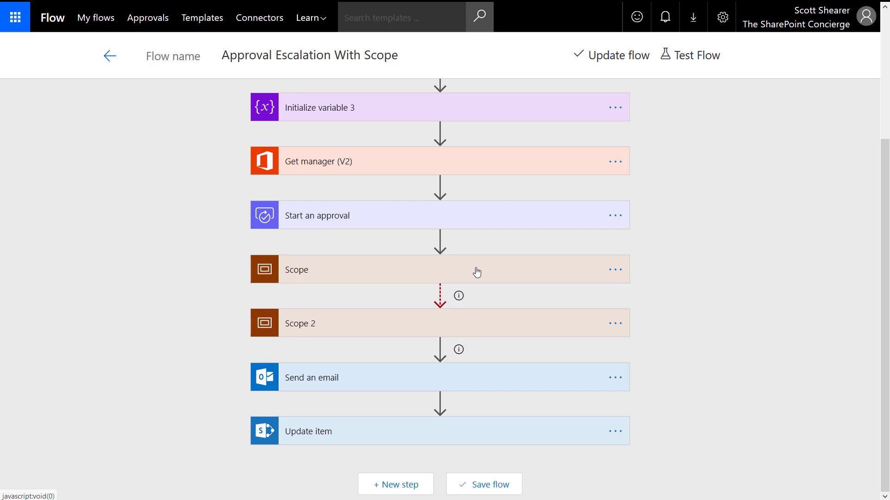
# - Examine the actions inside Scope 2 and its run-after conditions, leave them unchanged, and collapse the scope
pyautogui.click(469, 330)
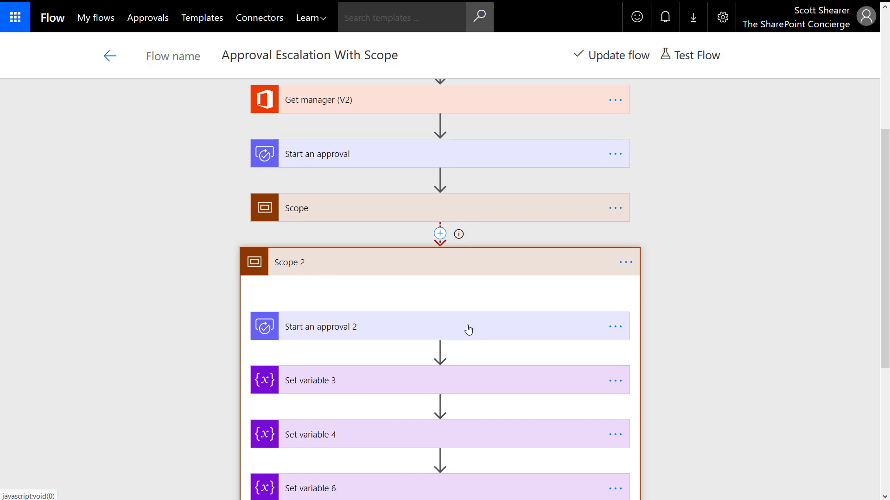
pyautogui.scroll(-3, 469, 330)
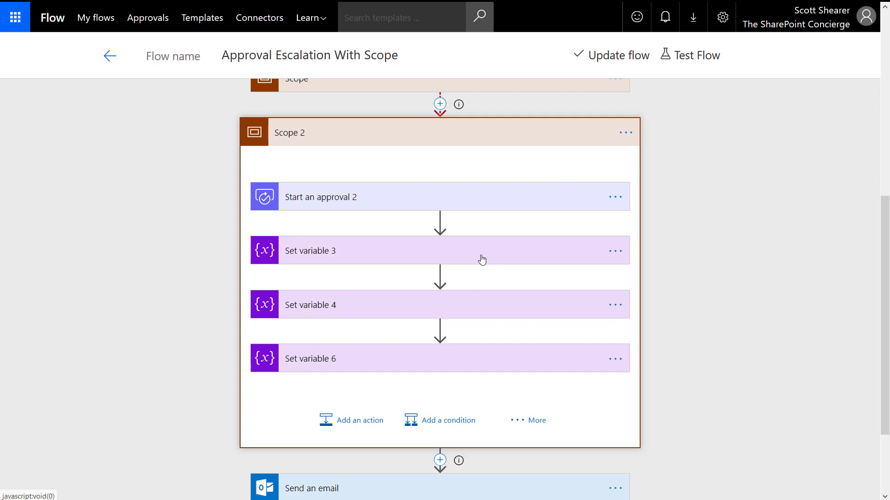
pyautogui.scroll(3, 482, 258)
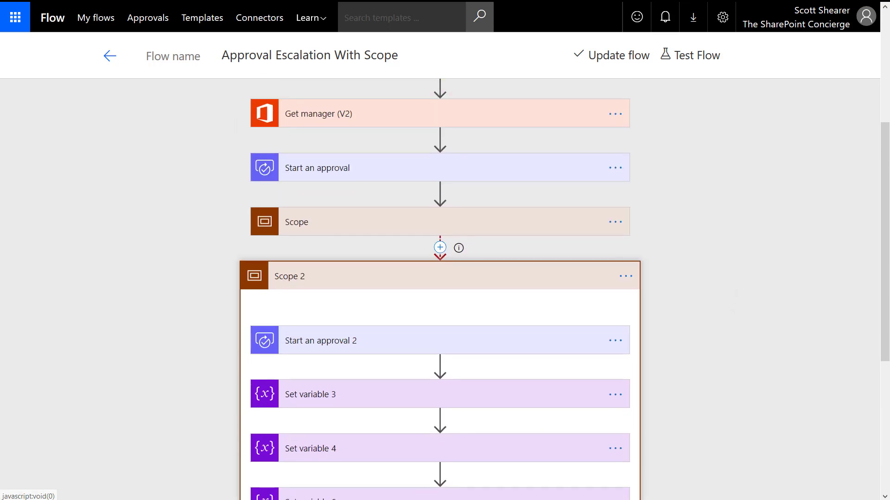
pyautogui.click(625, 277)
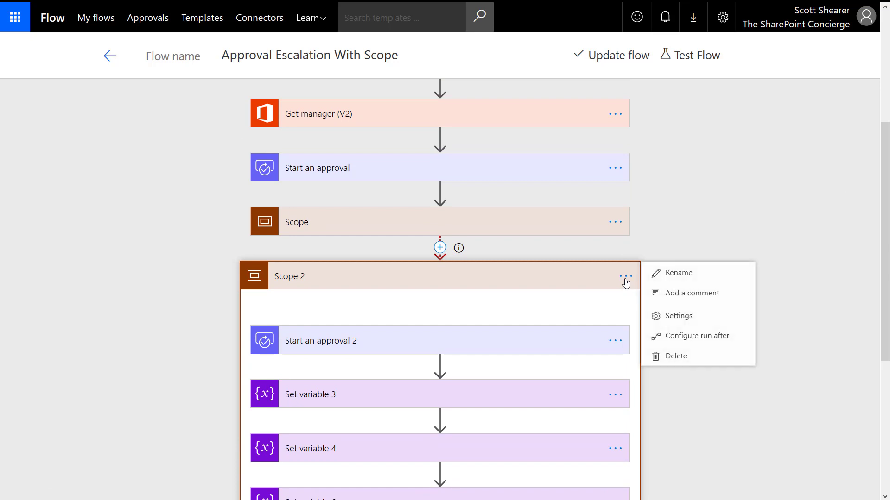
pyautogui.click(680, 337)
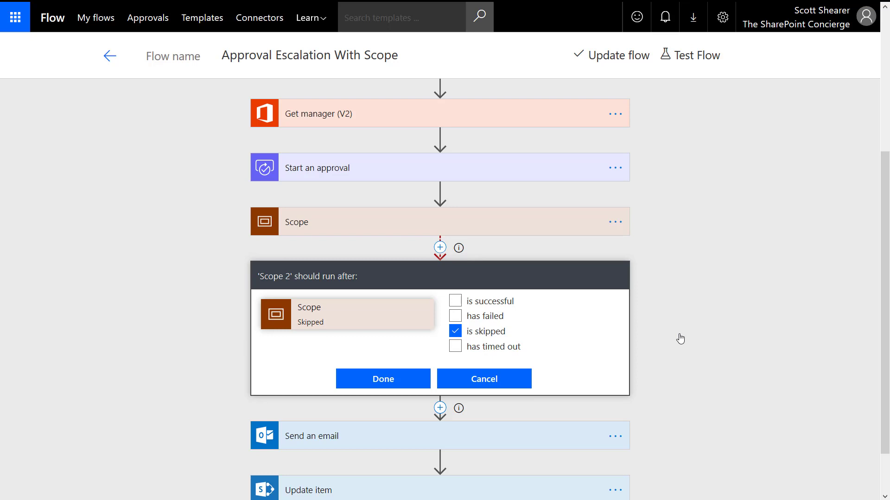
pyautogui.click(505, 382)
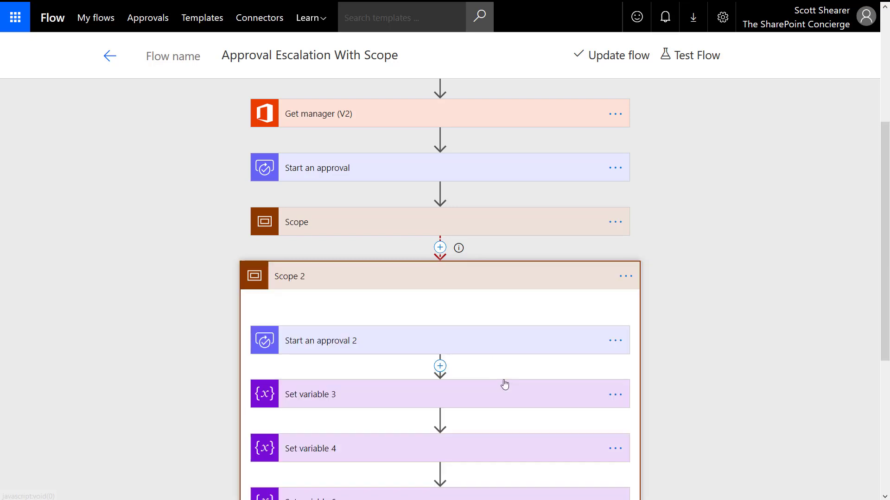
pyautogui.click(488, 280)
# - Expand Scope 2 once more to review its approval and Set variable actions, and collapse it again
pyautogui.moveTo(440, 134)
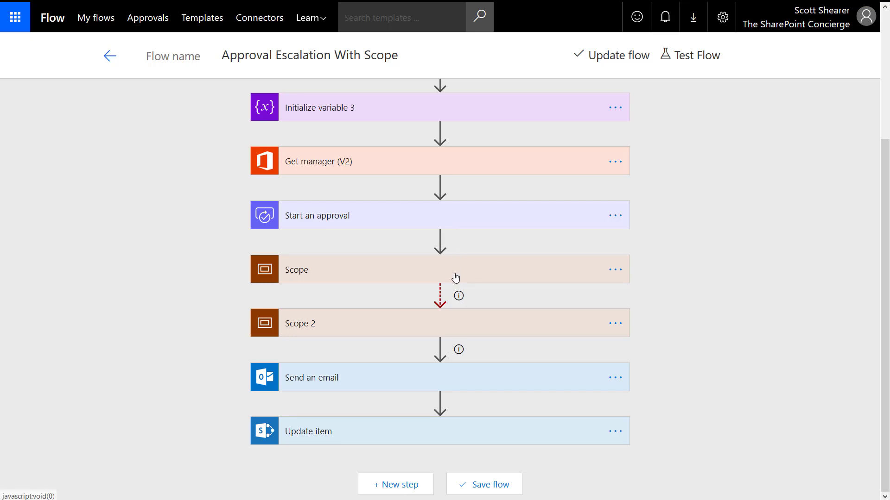
pyautogui.click(458, 327)
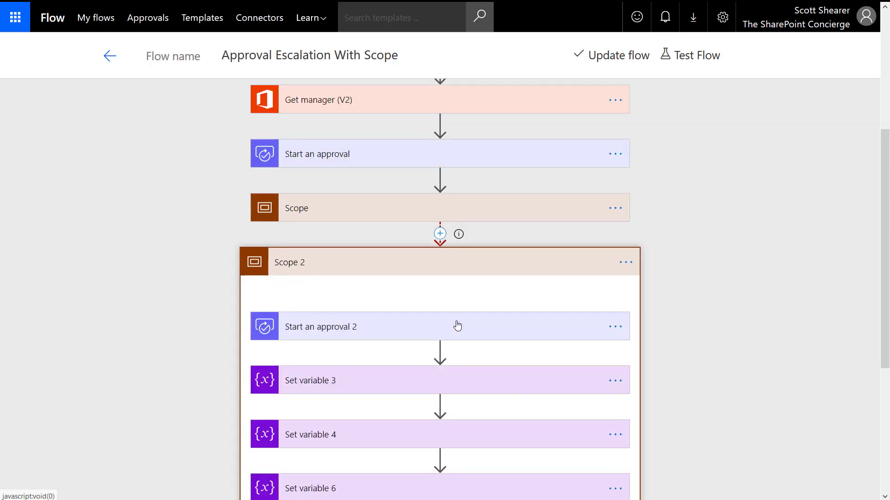
pyautogui.click(453, 265)
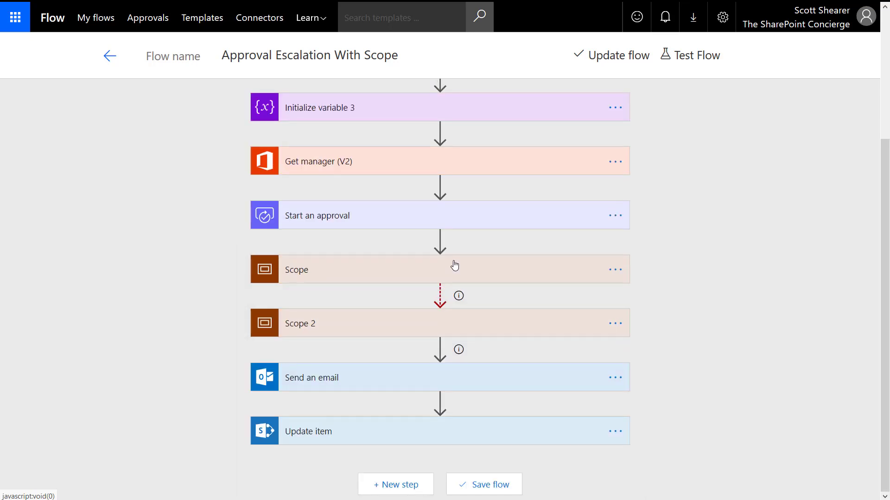
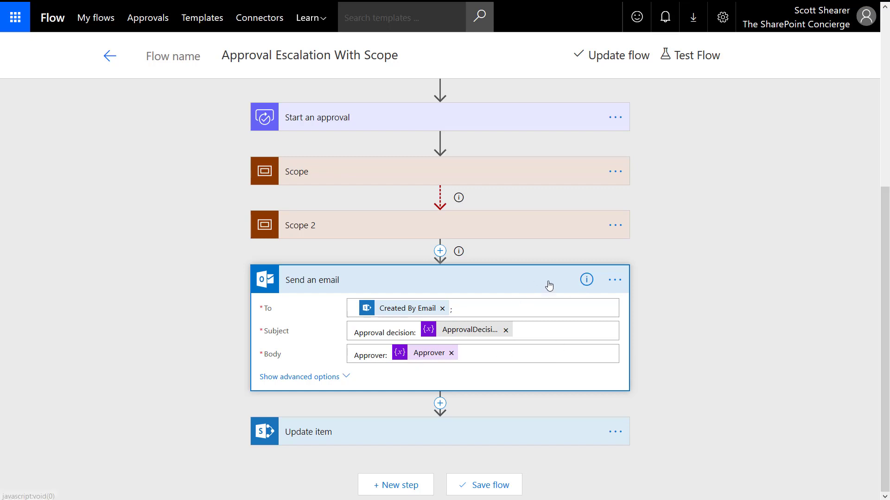
# - Check which outcomes of Scope 2 the Send an email action runs after, without changing the conditions
pyautogui.click(615, 282)
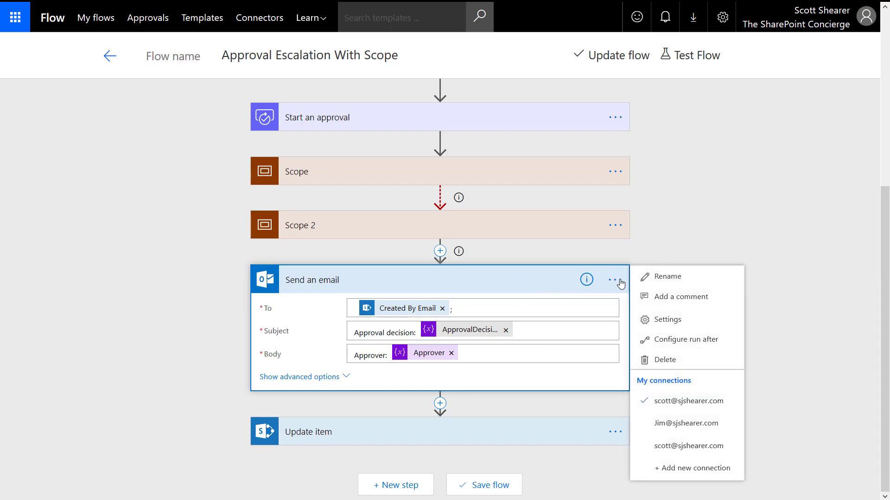
pyautogui.click(682, 343)
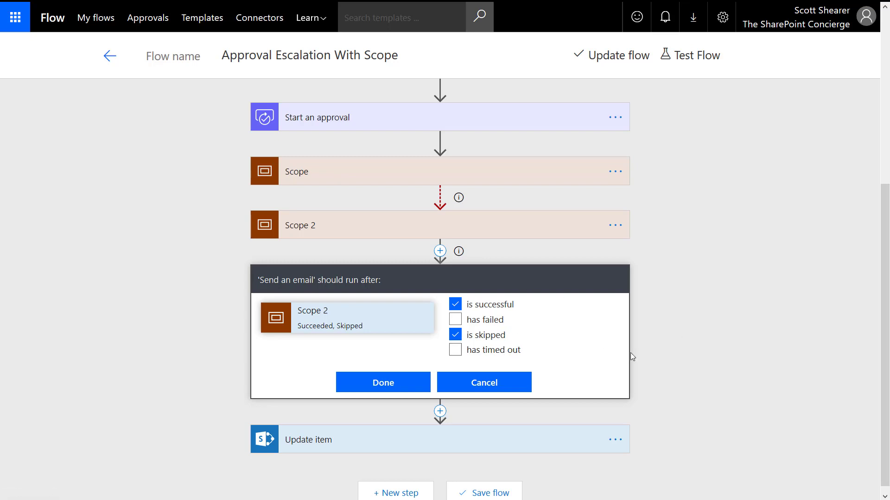
pyautogui.click(484, 384)
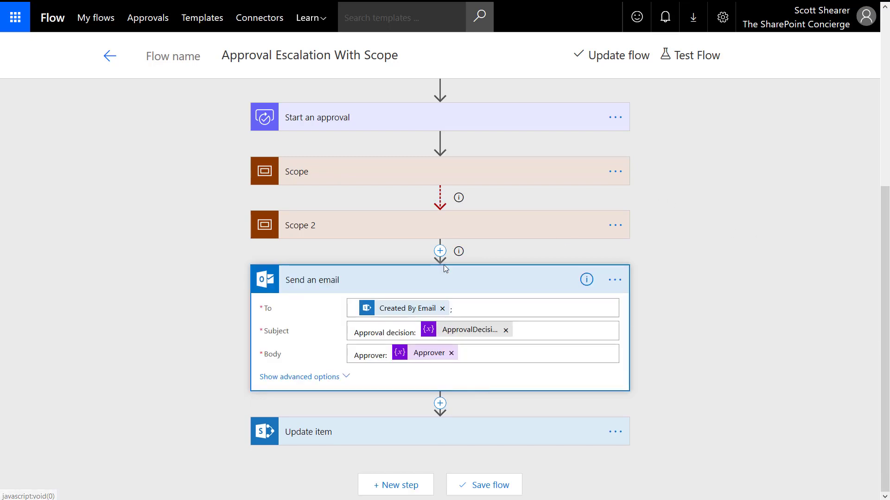
# - Collapse the Send an email action and review the actions inside Scope and Scope 2, collapsing each scope again
pyautogui.click(469, 286)
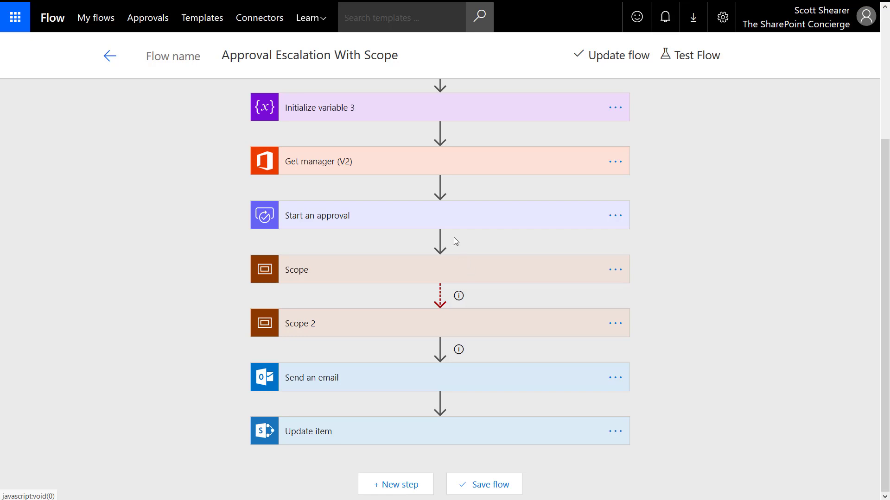
pyautogui.click(452, 284)
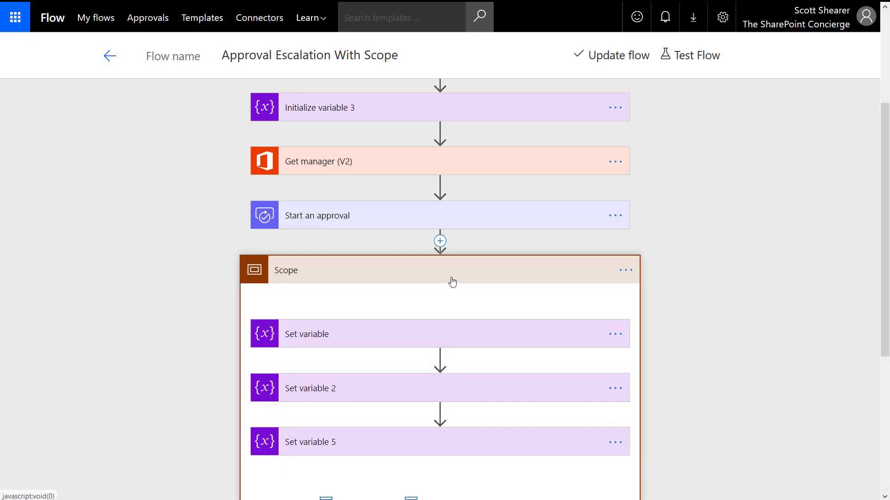
pyautogui.click(452, 282)
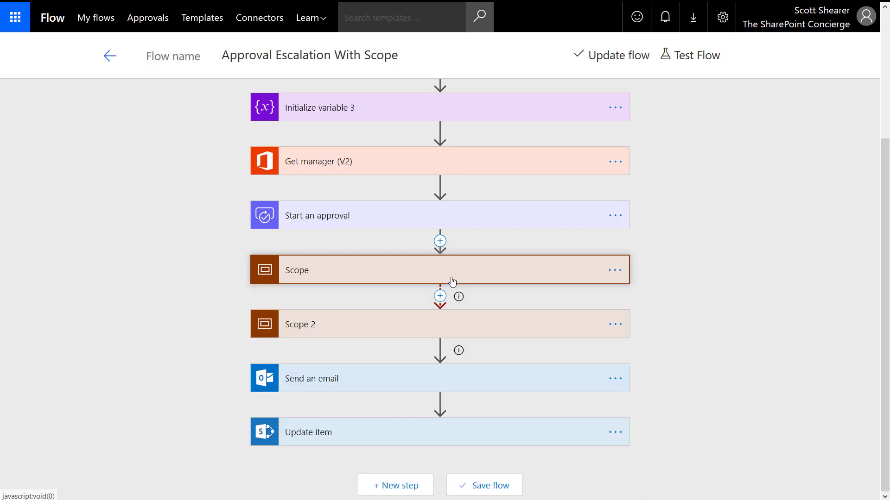
pyautogui.click(447, 329)
pyautogui.scroll(-3, 447, 330)
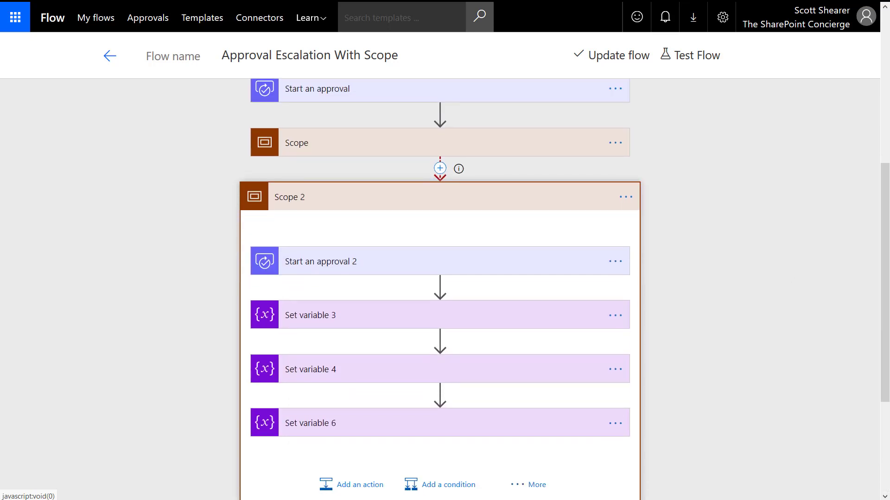
pyautogui.click(515, 194)
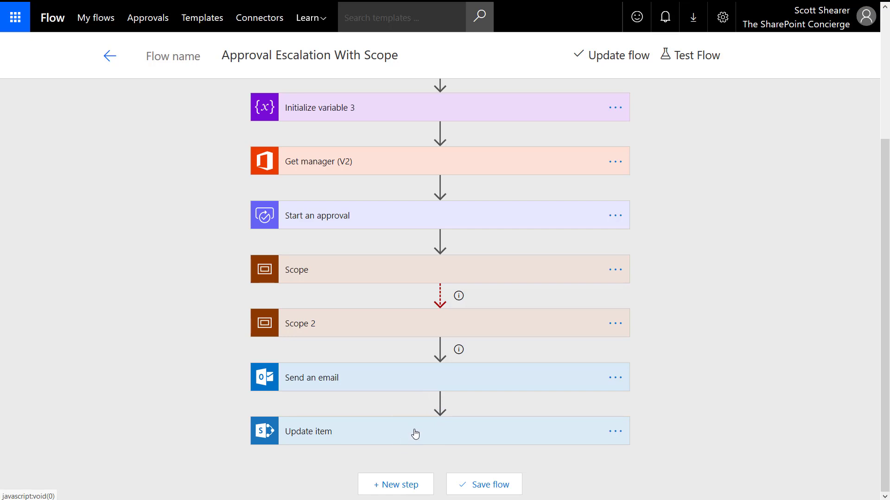
# - Check the timeout duration in the settings of Start an approval, cancel without changing it, and collapse the action
pyautogui.scroll(4, 415, 435)
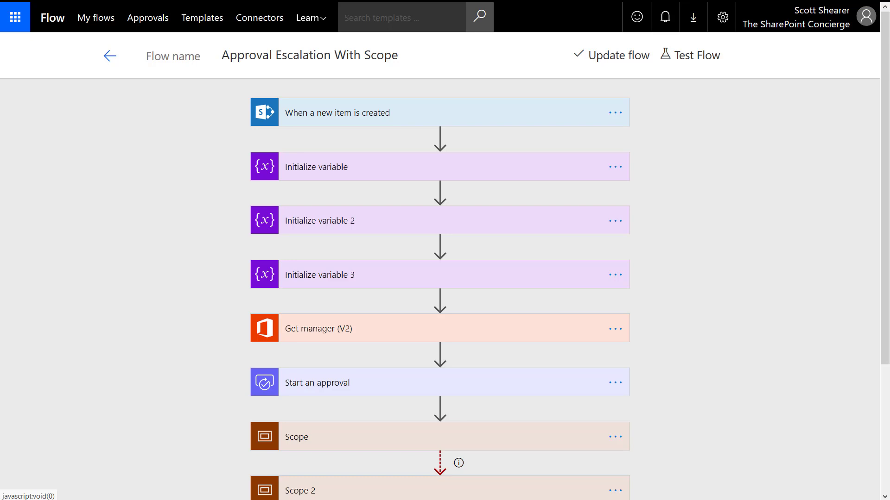
pyautogui.scroll(-4, 439, 418)
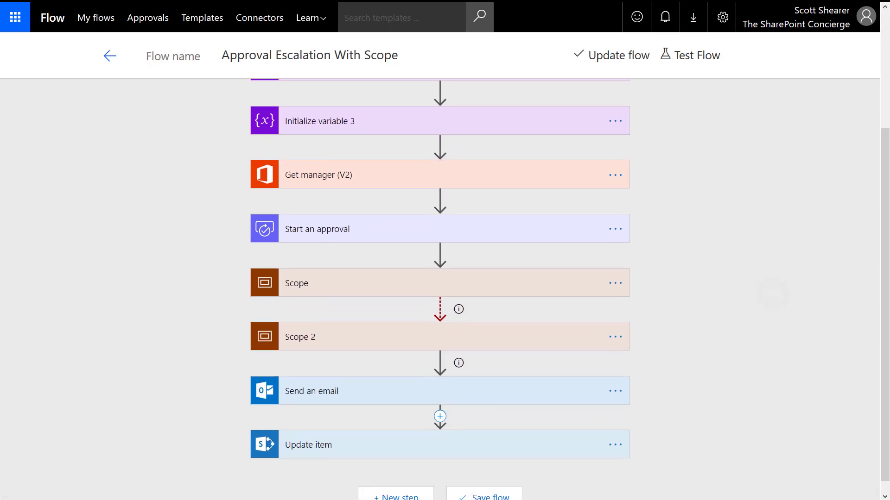
pyautogui.scroll(-1, 440, 416)
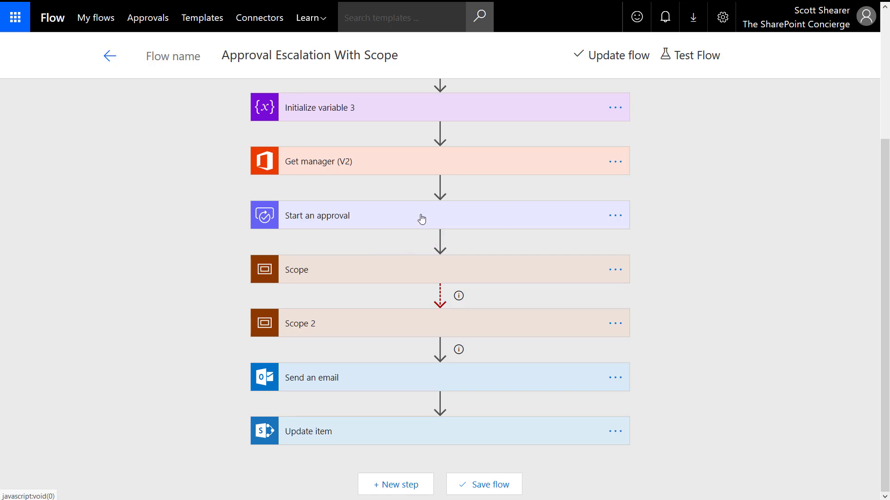
pyautogui.click(615, 218)
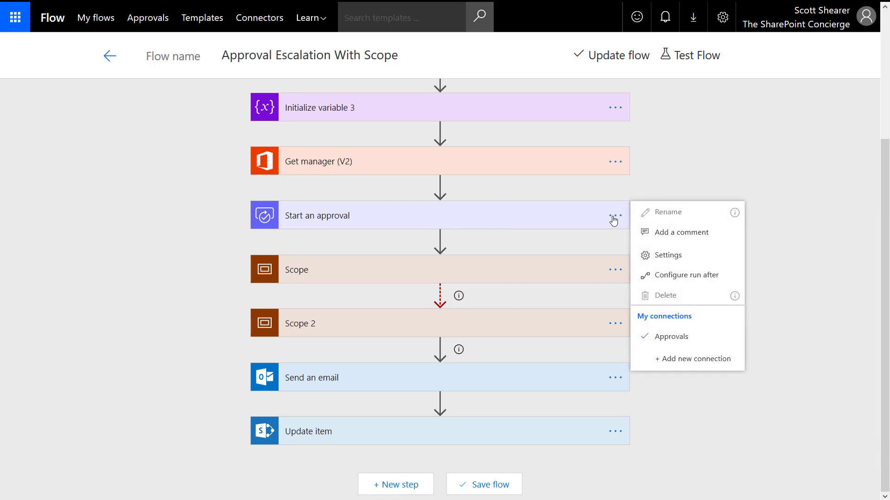
pyautogui.click(650, 256)
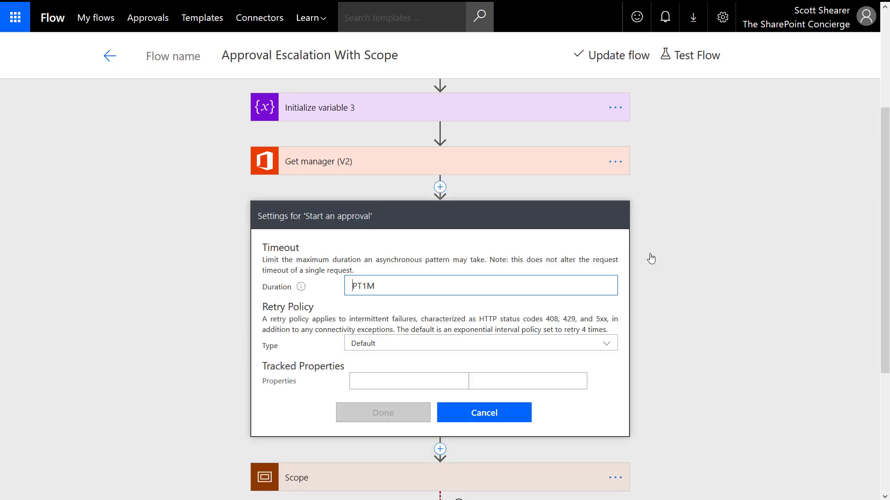
pyautogui.click(497, 413)
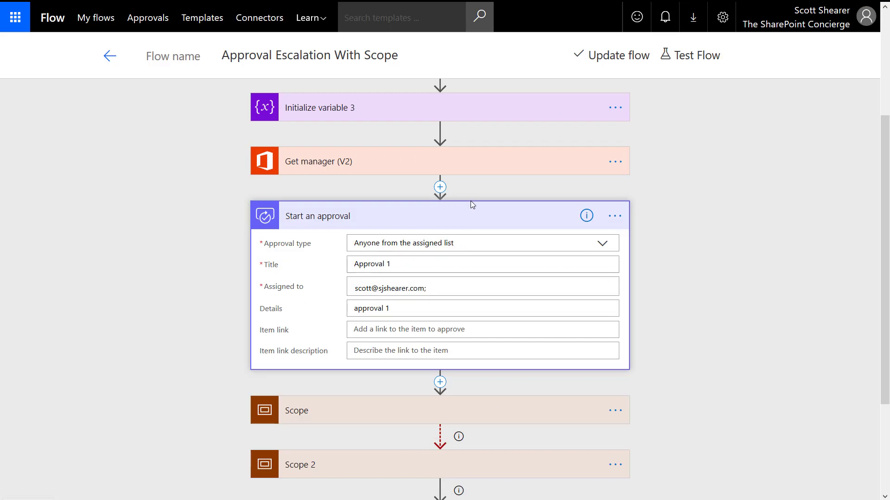
pyautogui.click(469, 224)
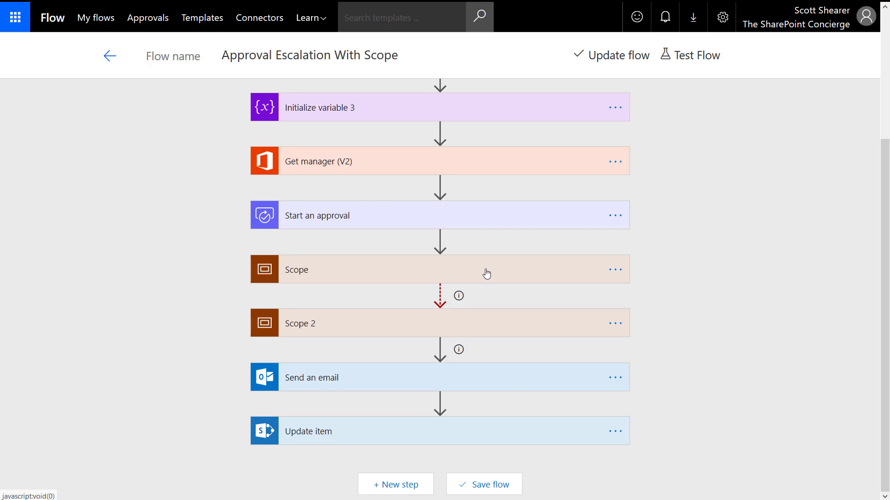
# - Review the actions inside Scope 2, and check the run-after conditions of Send an email without changing them, leaving both collapsed
pyautogui.click(465, 328)
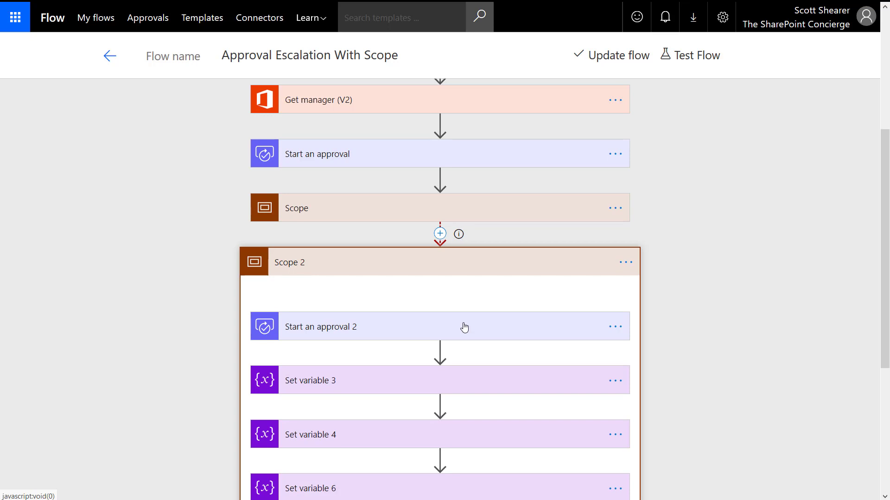
pyautogui.click(551, 270)
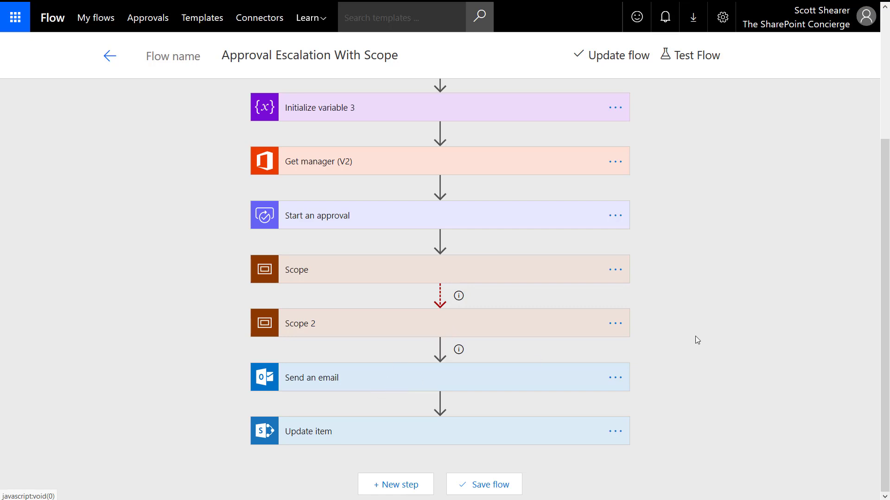
pyautogui.click(616, 379)
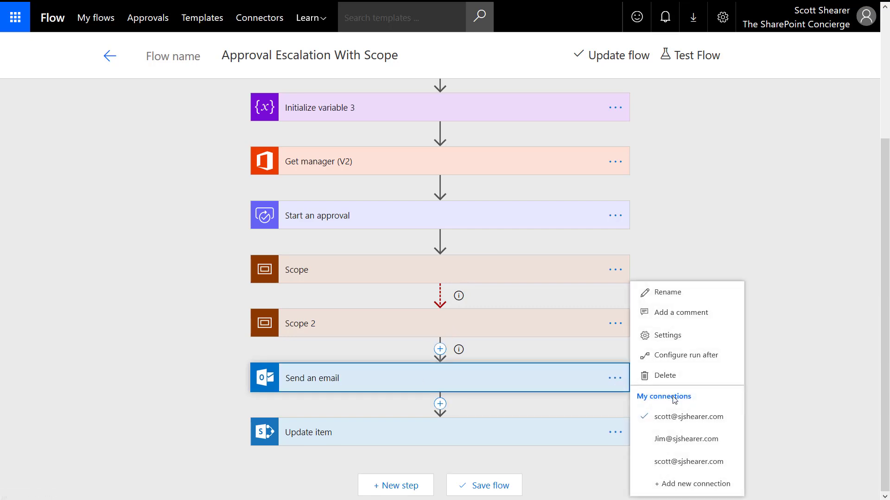
pyautogui.click(674, 362)
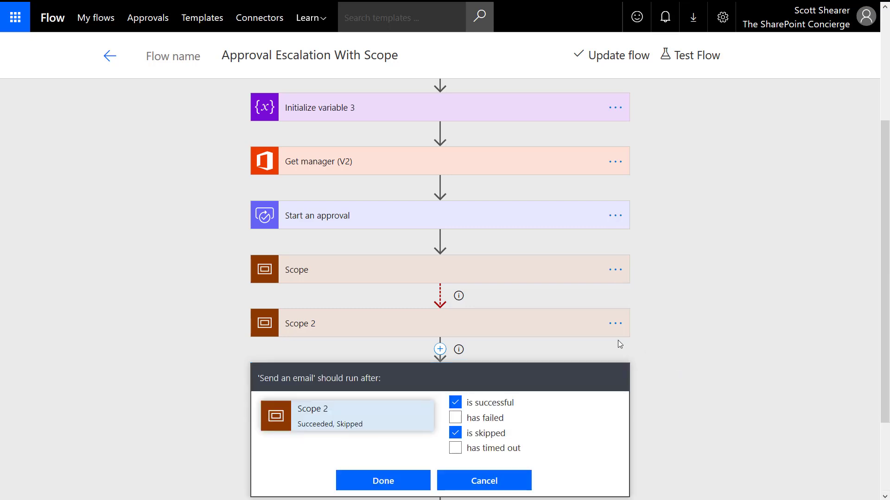
pyautogui.click(504, 481)
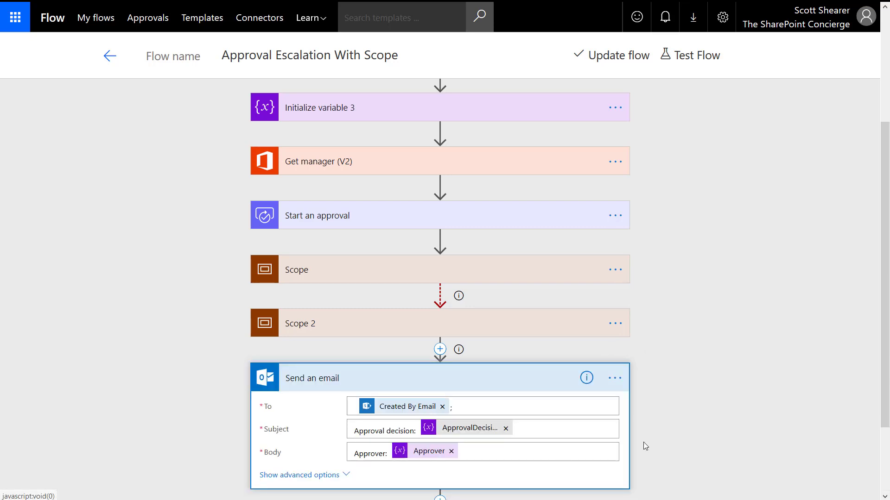
pyautogui.click(503, 385)
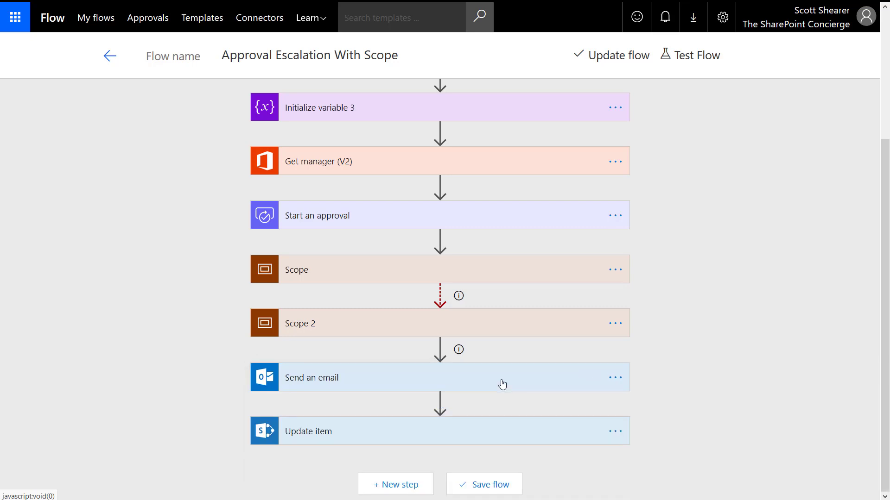